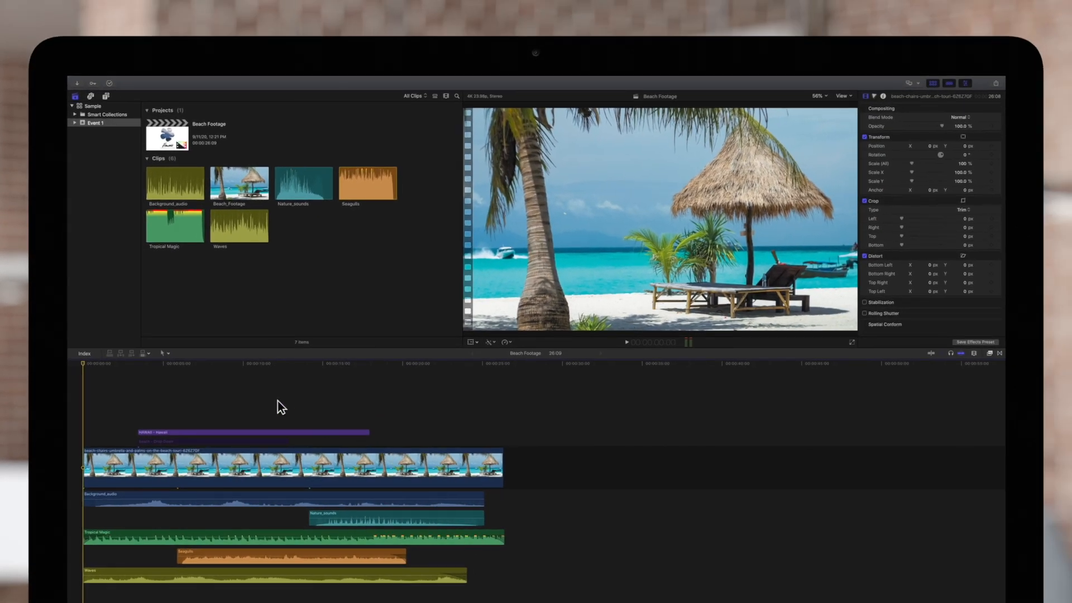
Play the Beach Footage project through the HAWAII title and stop at 12:18.
key("space")
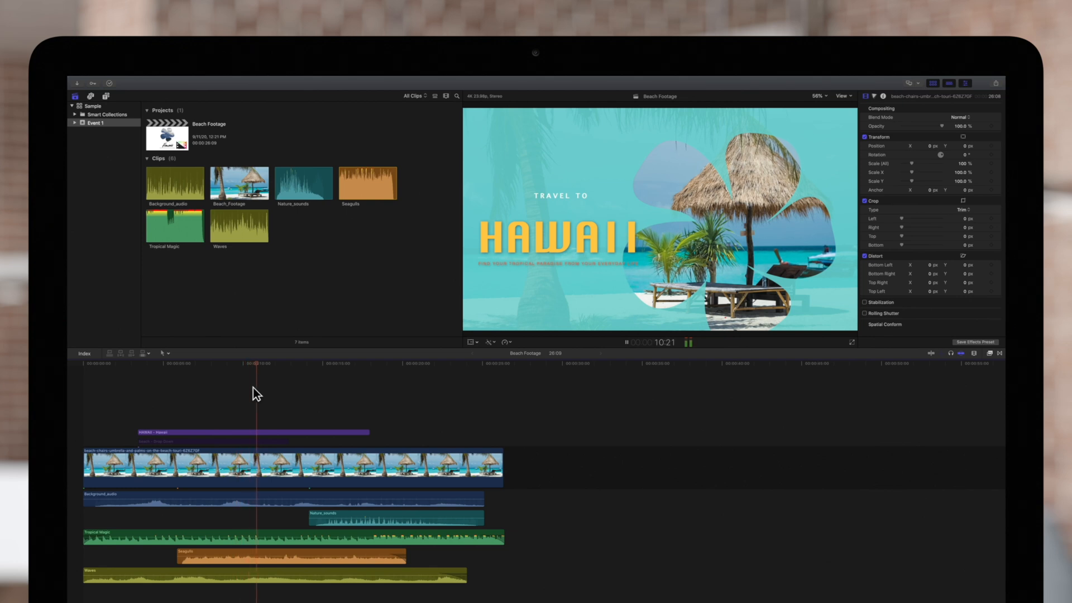
key("space")
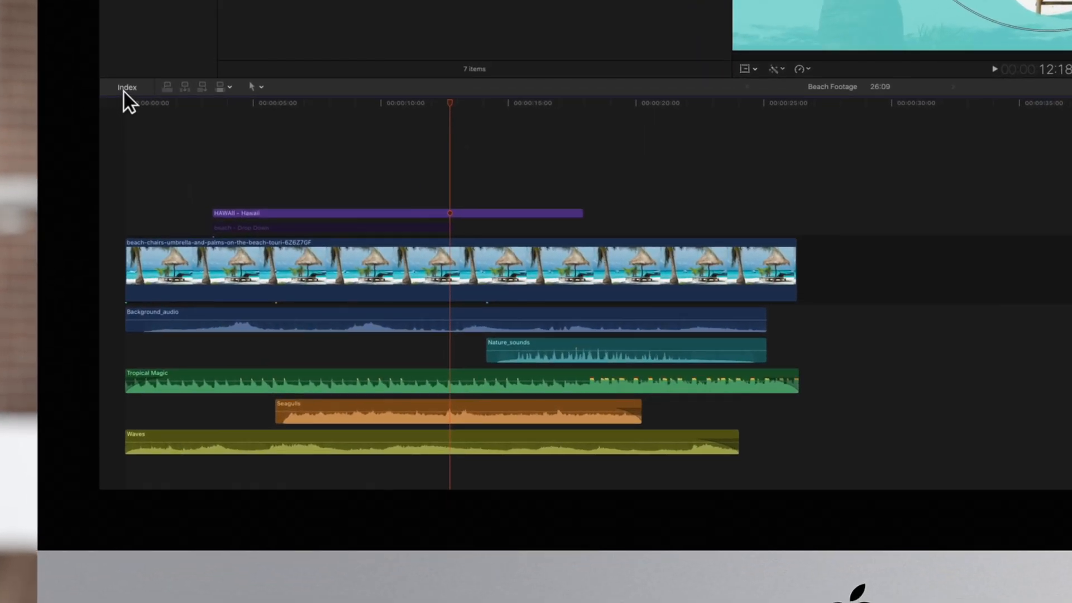
Show the project's roles in the timeline index.
left_click(126, 88)
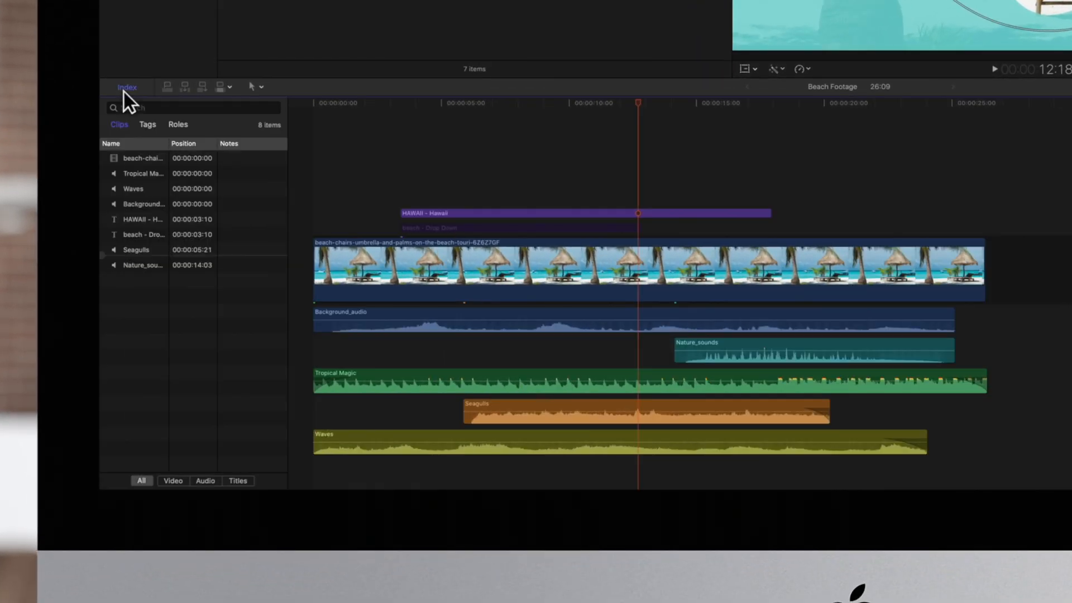
left_click(180, 125)
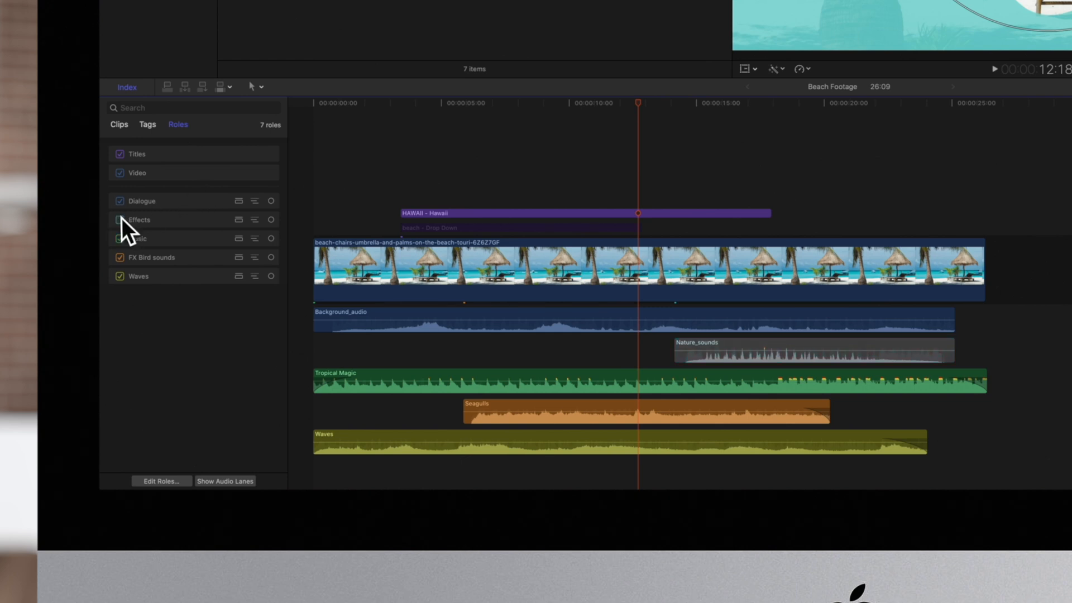
Turn off the FX Bird sounds, Waves and Titles roles, greying out Seagulls, Waves and HAWAII.
left_click(120, 258)
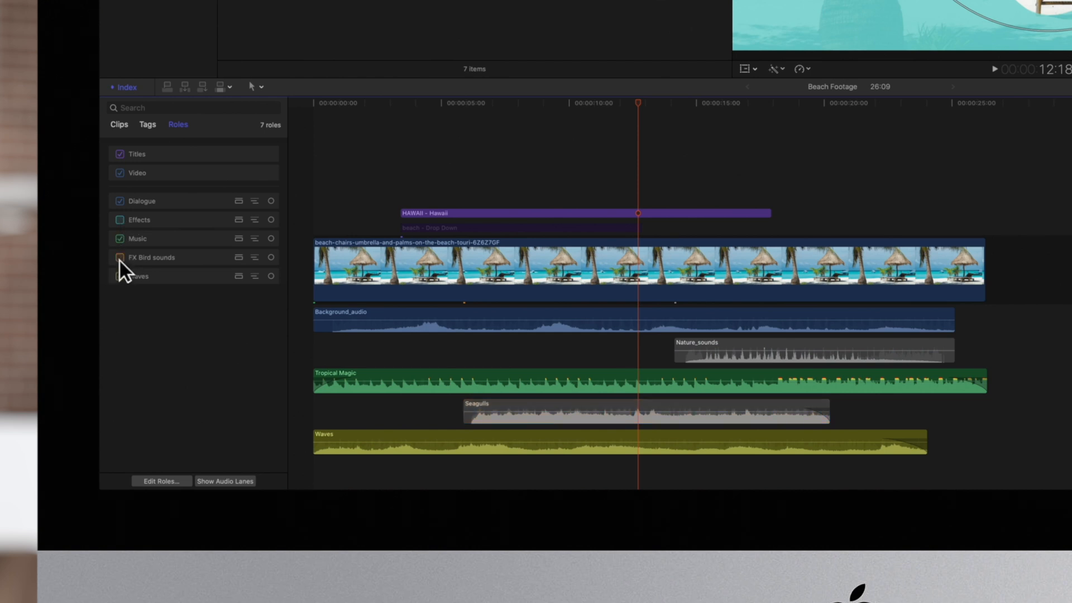
left_click(120, 277)
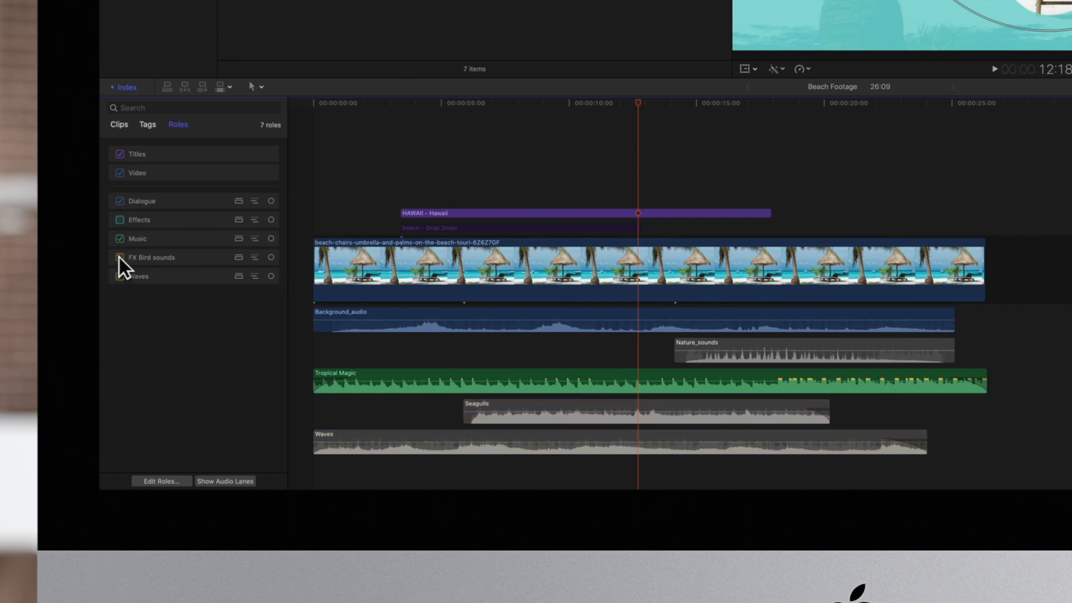
left_click(120, 154)
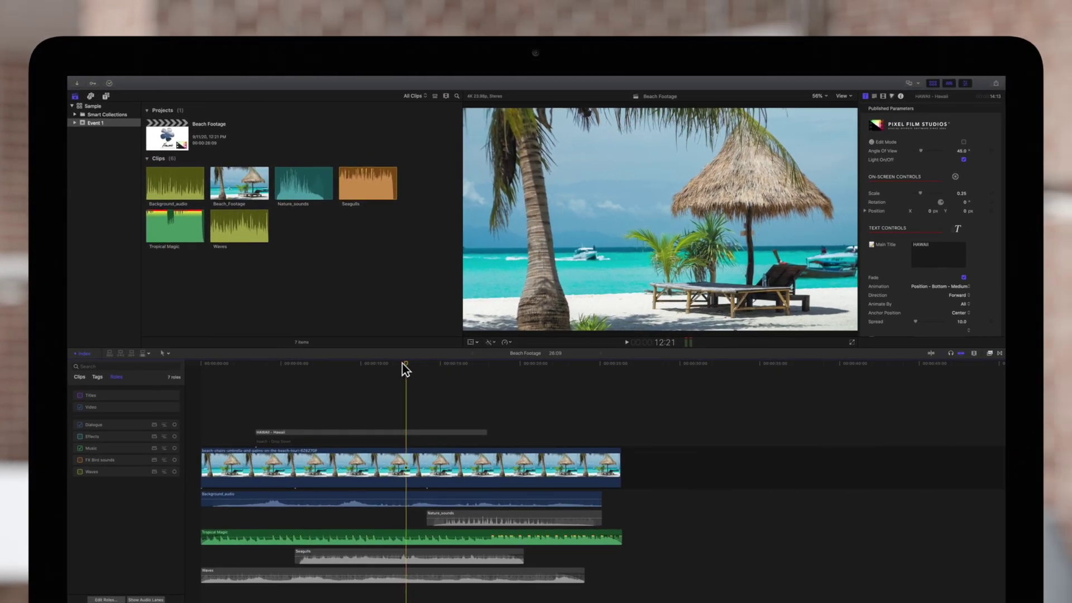
Play the project from near the start with the roles switched off, then stop.
left_click_drag(402, 362, 198, 377)
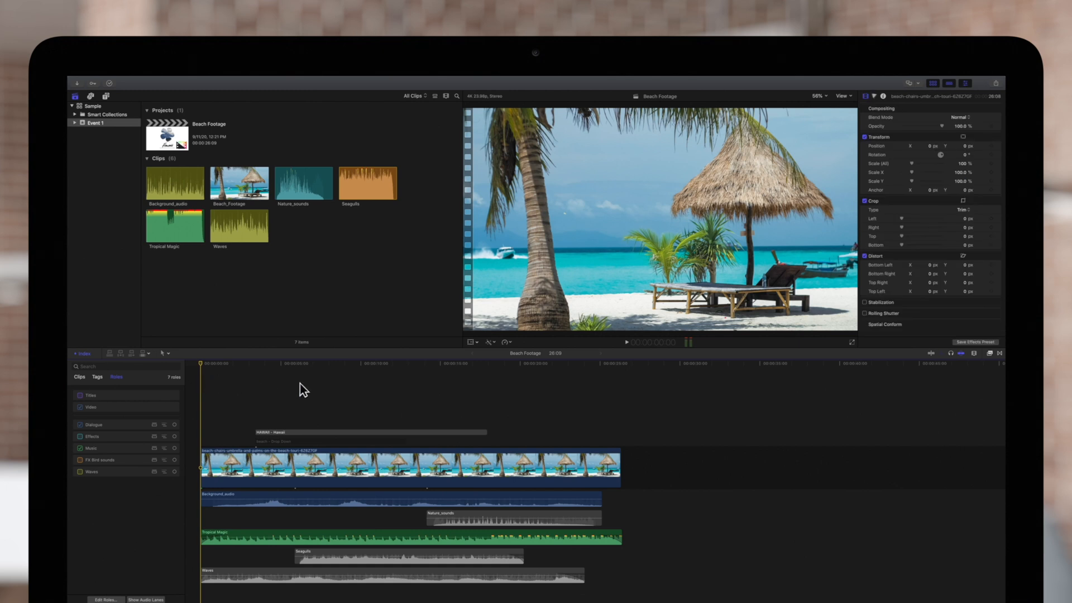
key("space")
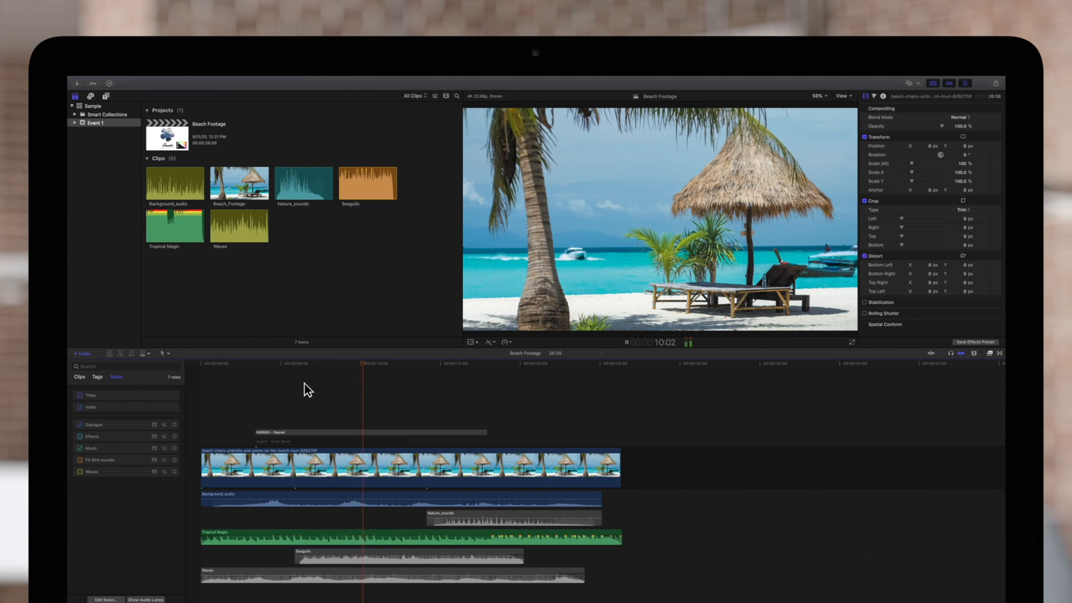
key("space")
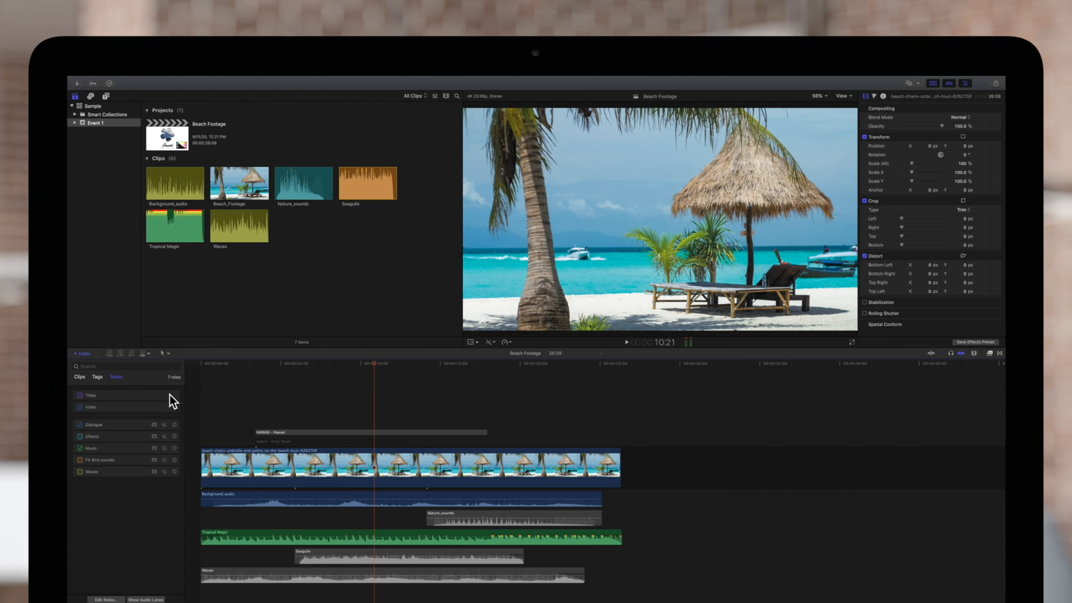
Turn the Titles role back on so the HAWAII title reappears.
left_click(79, 395)
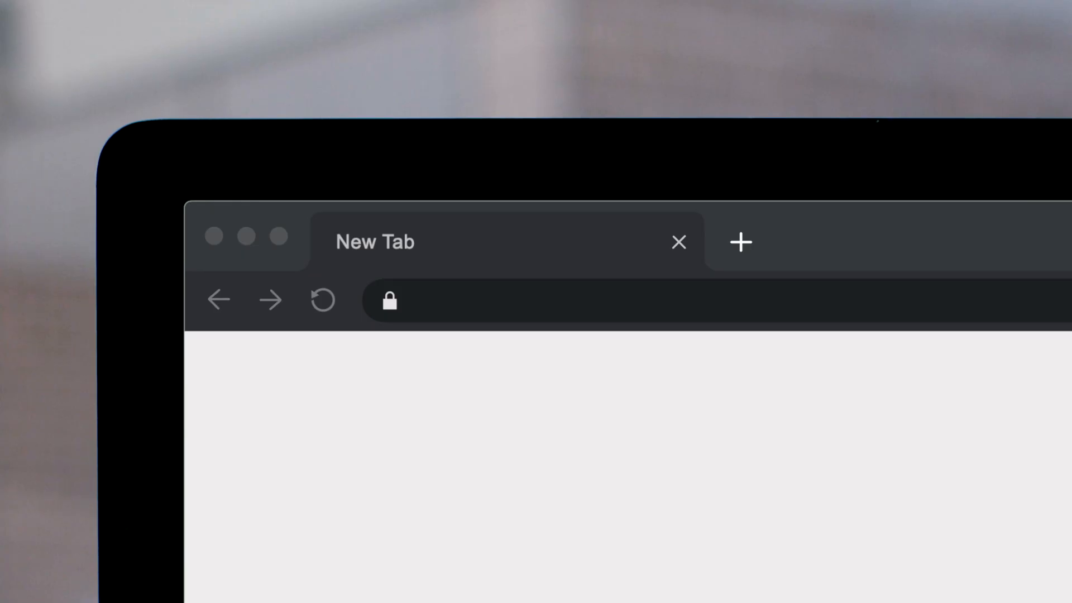
type("pixelfilmstudios.com")
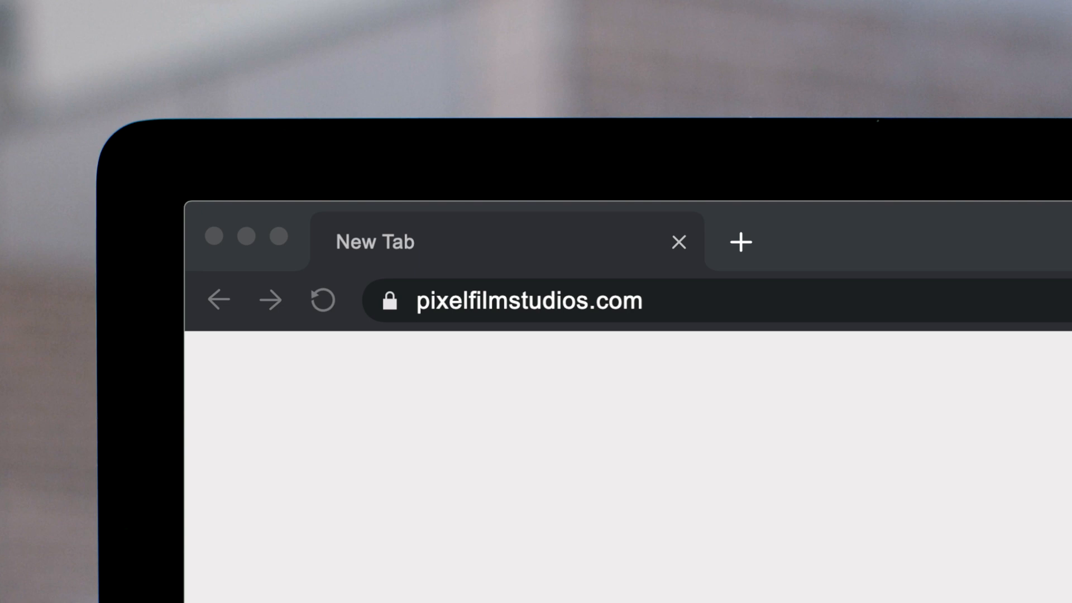